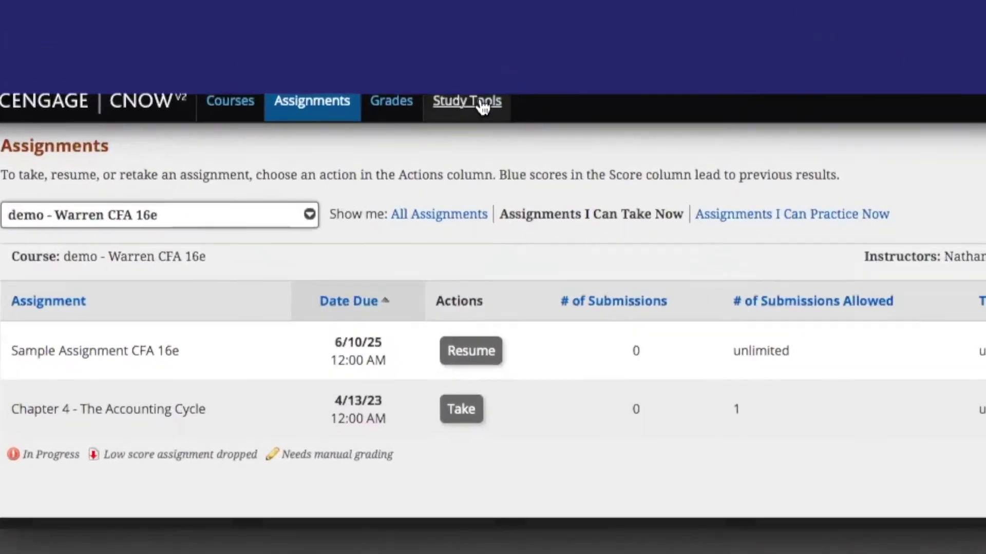
- Go through Study Tools to the eBook's Chapter 1 section 1-1b, Business Activities
{"action": "left_click", "coordinate": [374, 67]}
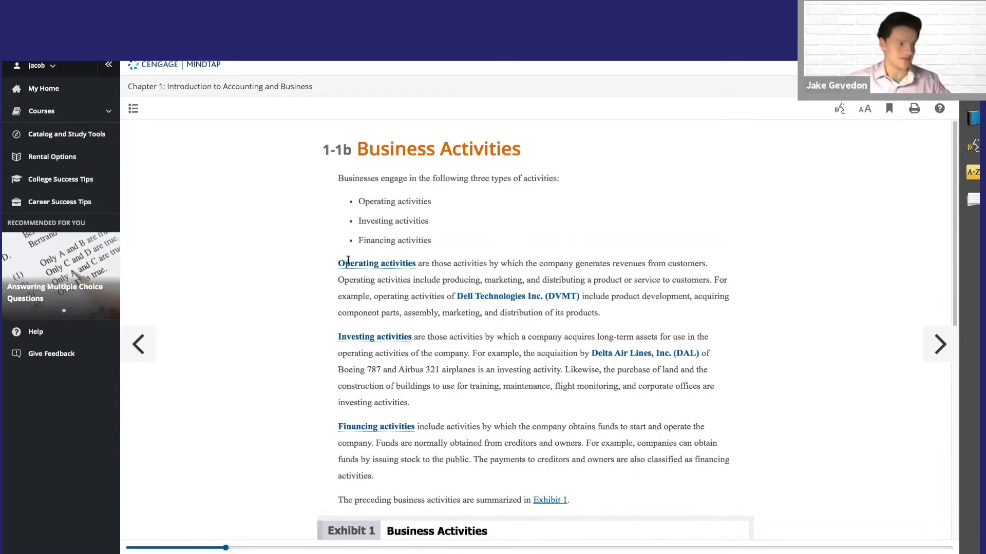
- Highlight the full Operating activities definition sentence in the eTextbook
{"action": "left_click_drag", "start_coordinate": [349, 261], "coordinate": [507, 262]}
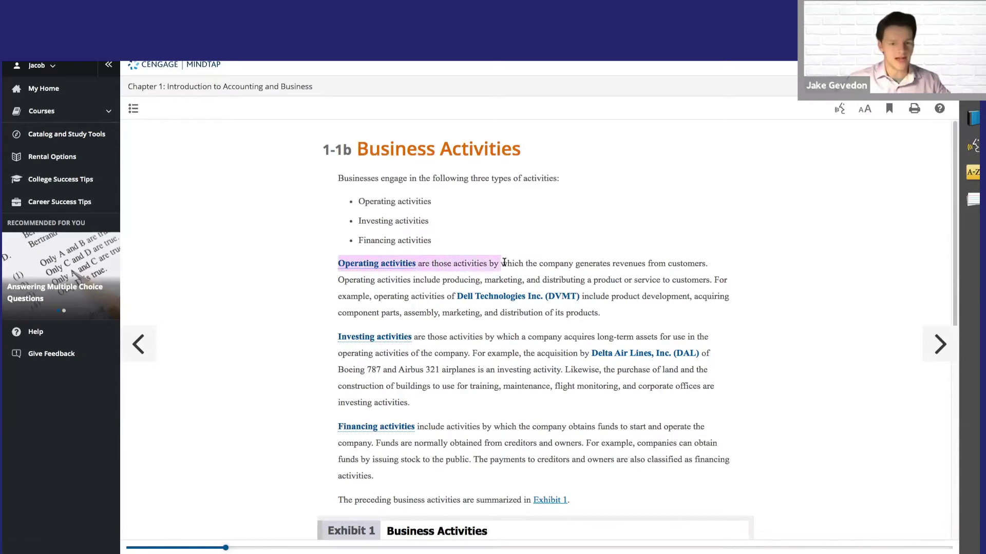
{"action": "left_click_drag", "start_coordinate": [506, 263], "coordinate": [715, 276]}
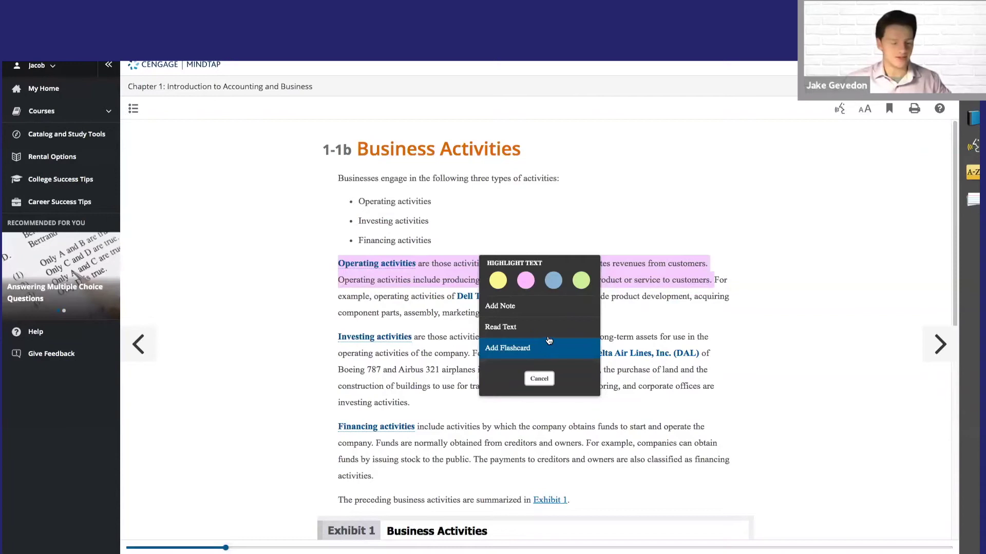
- Start a new flashcard from the highlighted Operating activities definition
{"action": "left_click", "coordinate": [555, 344]}
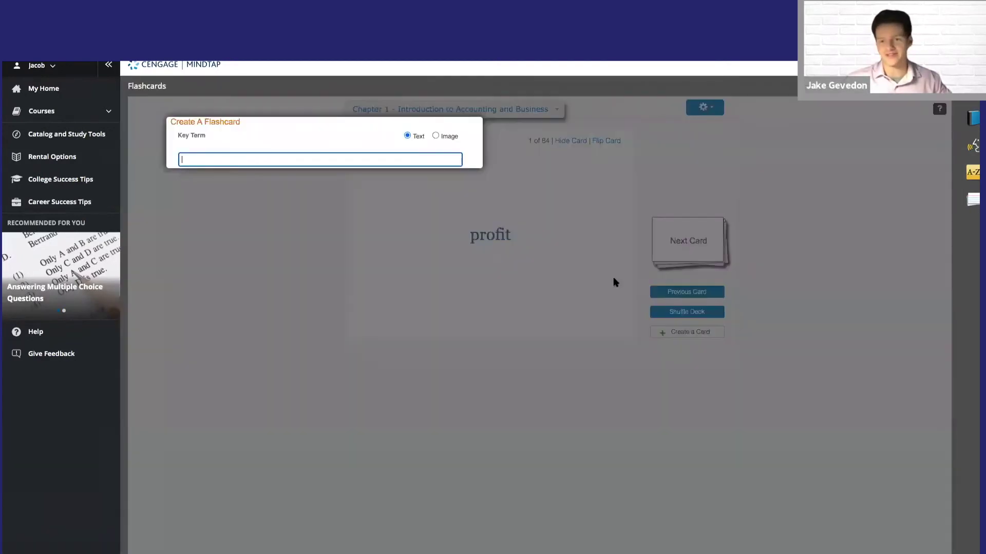